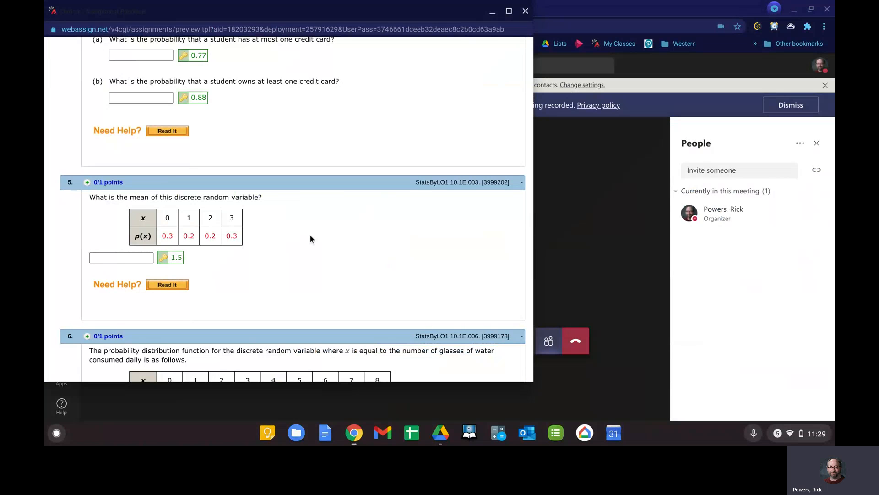
- Review the discrete probability questions in the assignment preview, up to question 5 on the mean of a random variable
scroll(310, 235, up, 5)
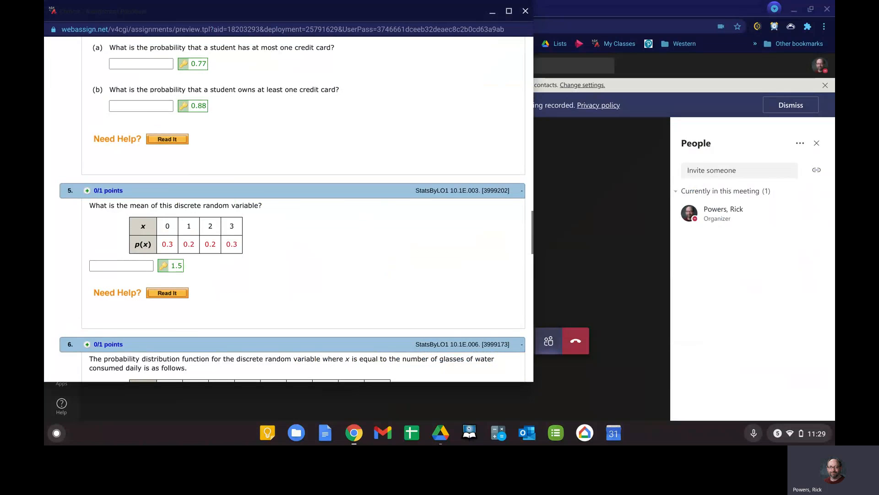
scroll(293, 208, up, 19)
scroll(293, 209, down, 14)
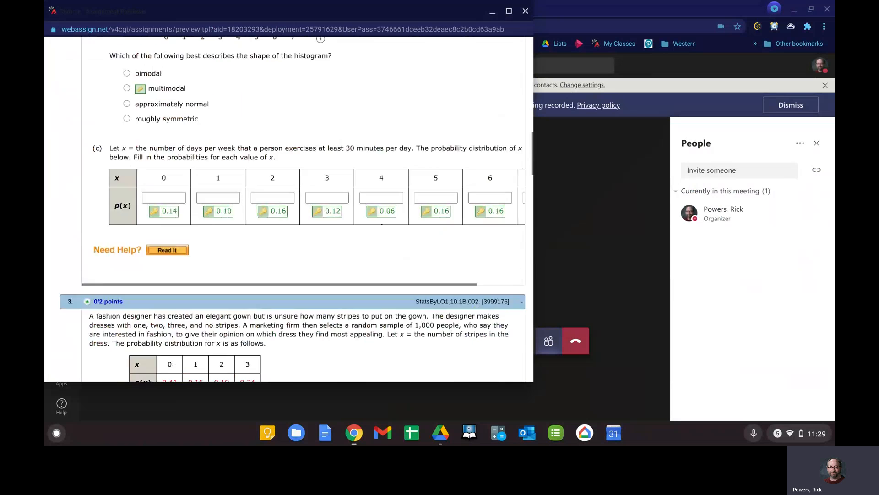
scroll(293, 209, down, 10)
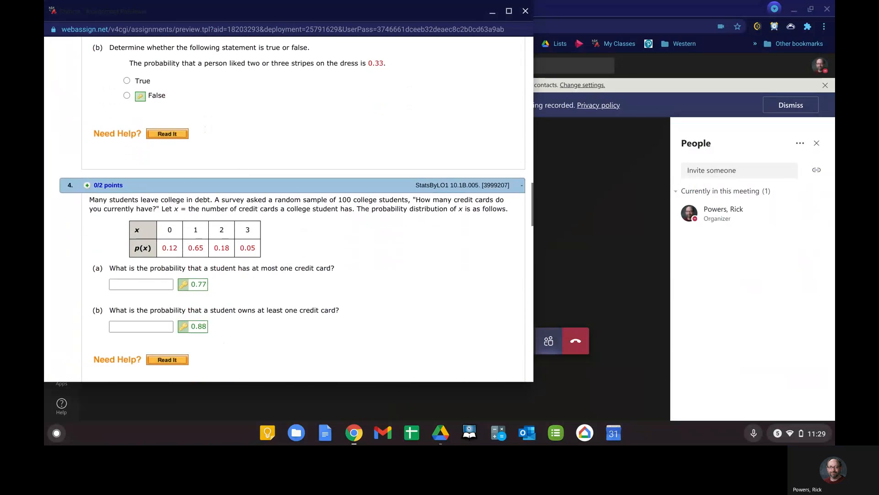
scroll(293, 209, down, 2)
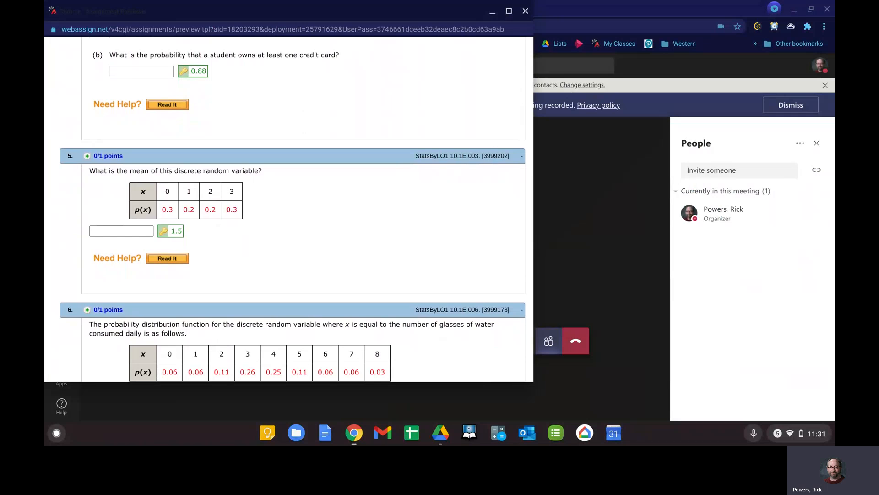
- Switch to the blank Book 20 workbook in Excel and enlarge the page display
key(ctrl+n)
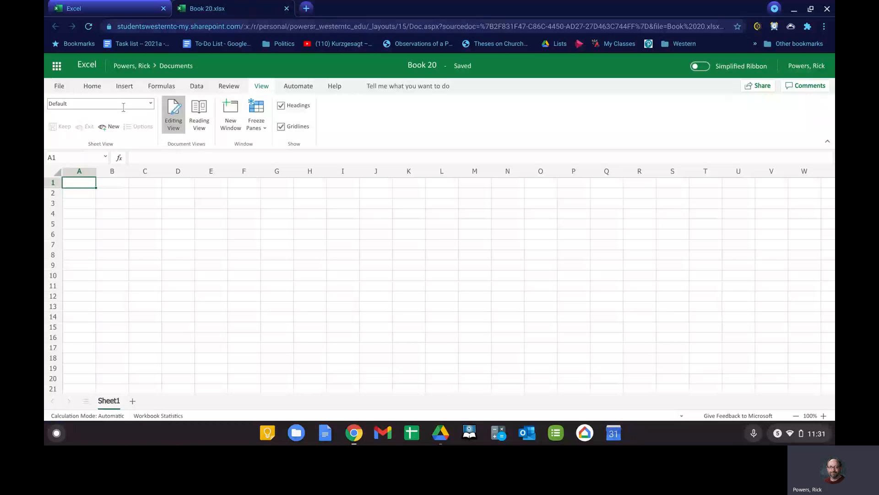
click(150, 107)
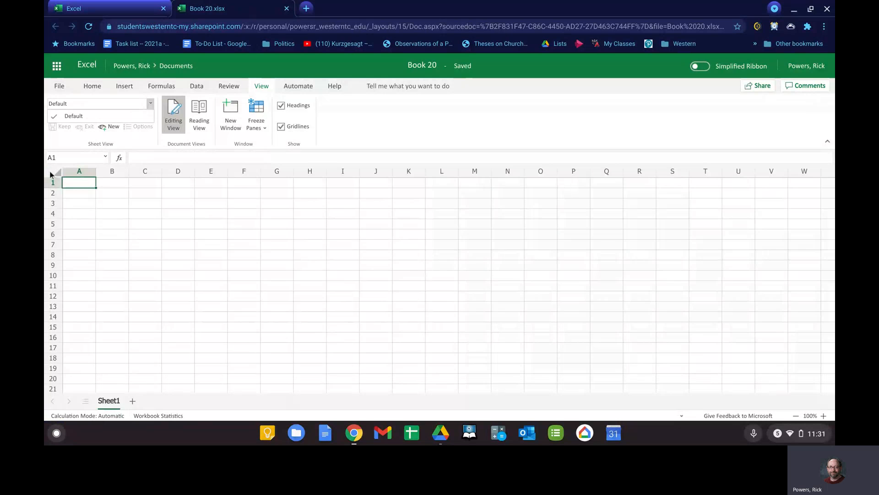
key(Escape)
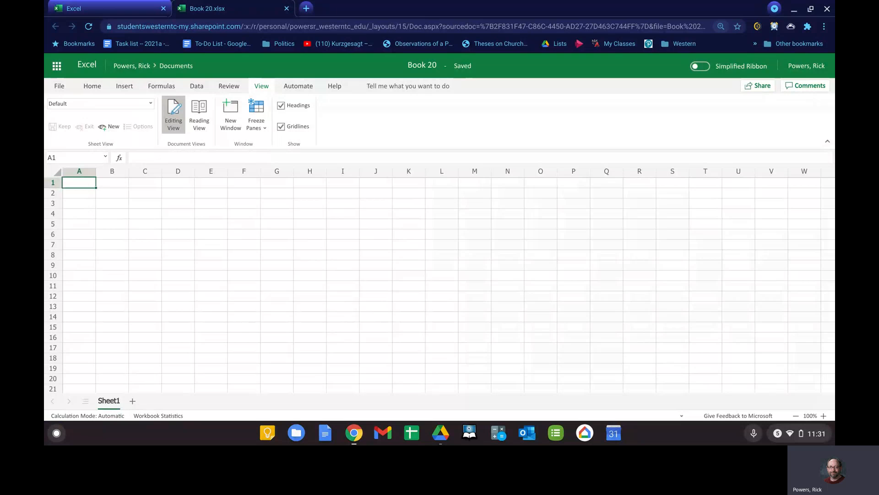
key(ctrl+plus)
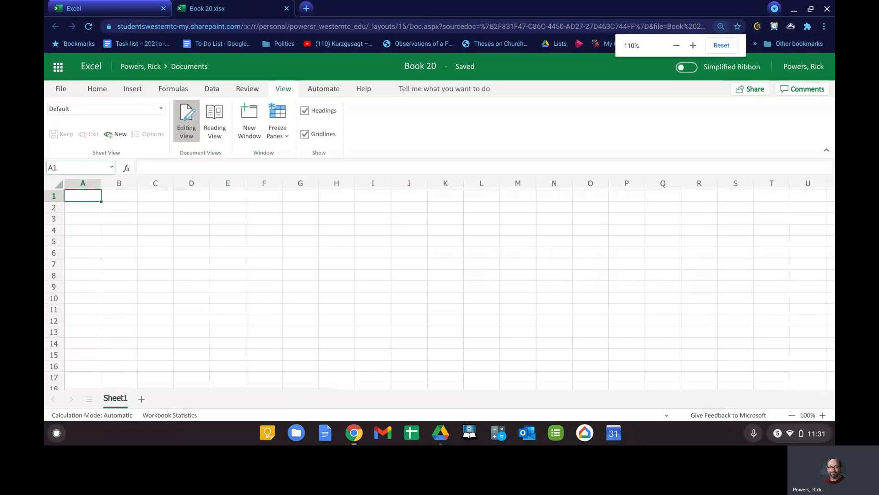
key(ctrl+plus)
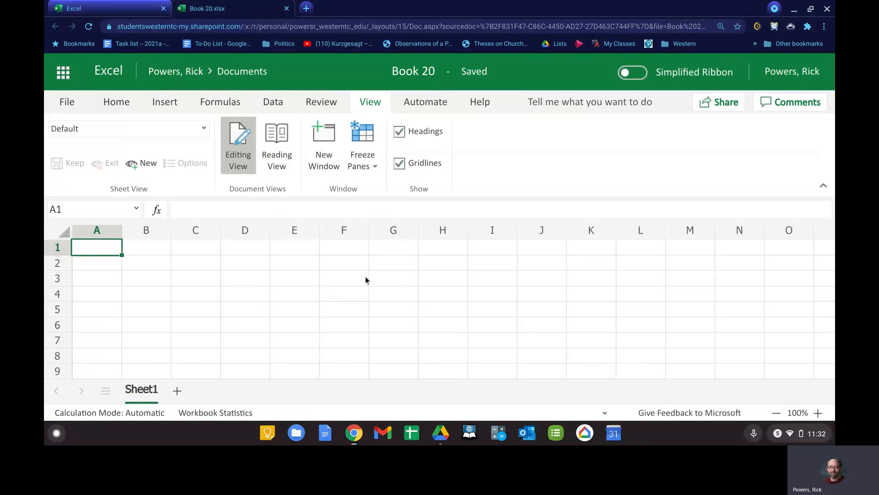
- Enter the x row from question 5 in row 1: label x in A1 and values 0, 1, 2, 3 in B1:E1
key(alt+Tab)
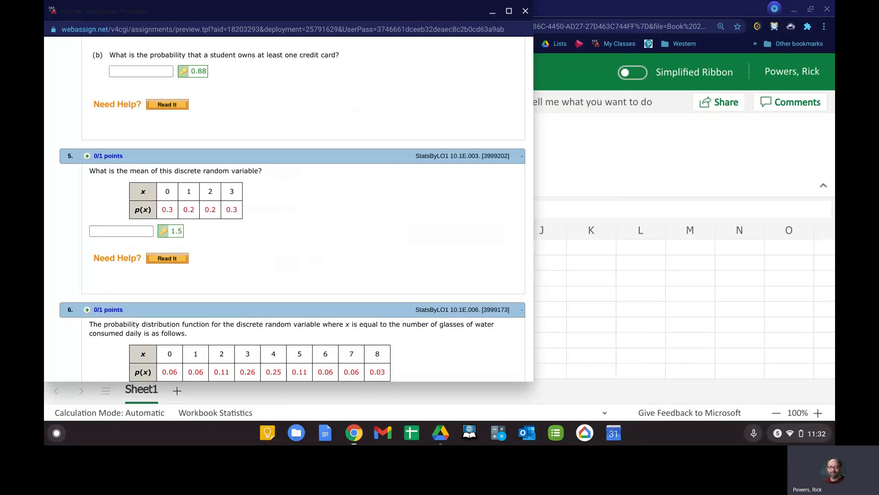
key(alt+Tab)
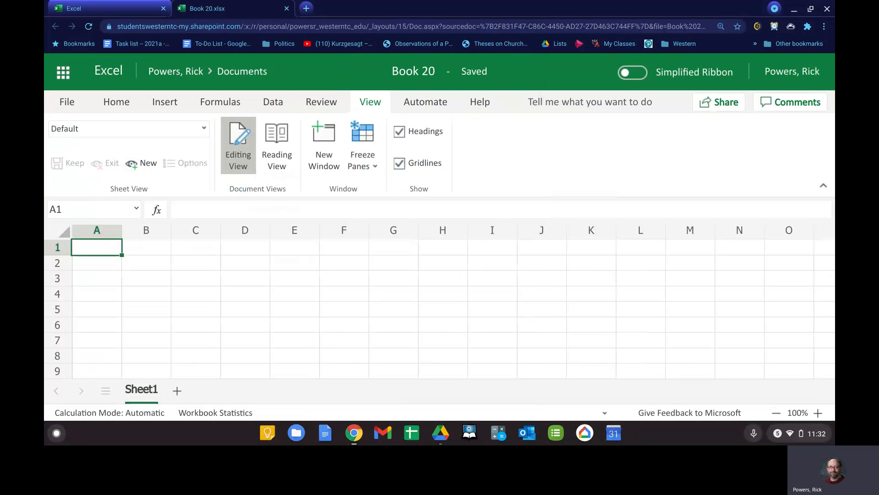
text(x)
key(Tab)
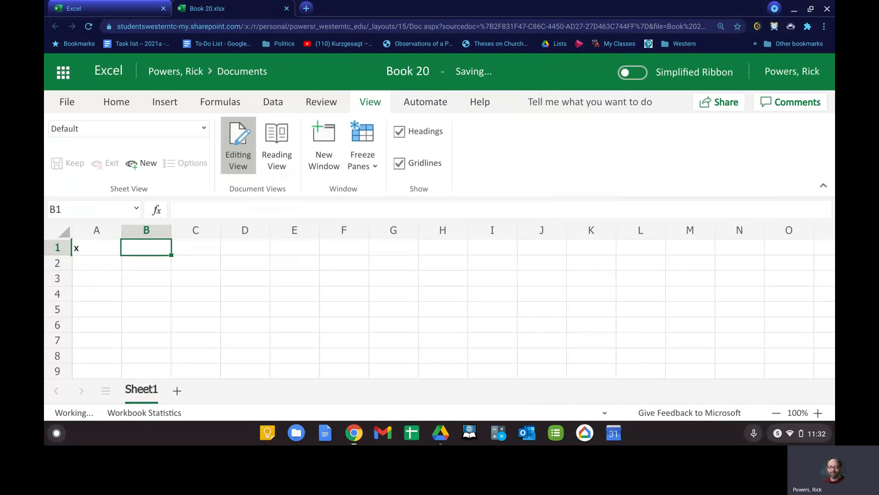
text(0)
key(Tab)
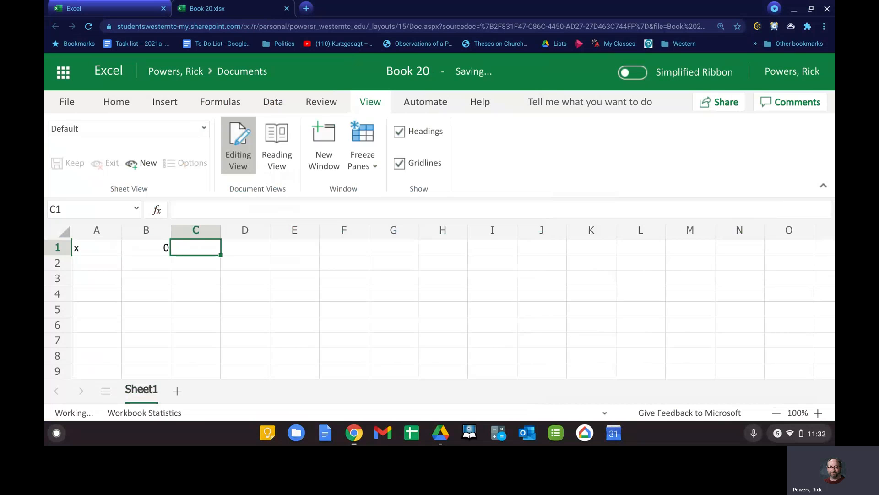
text(1)
key(Tab)
text(2)
key(Tab)
text(3)
key(Tab)
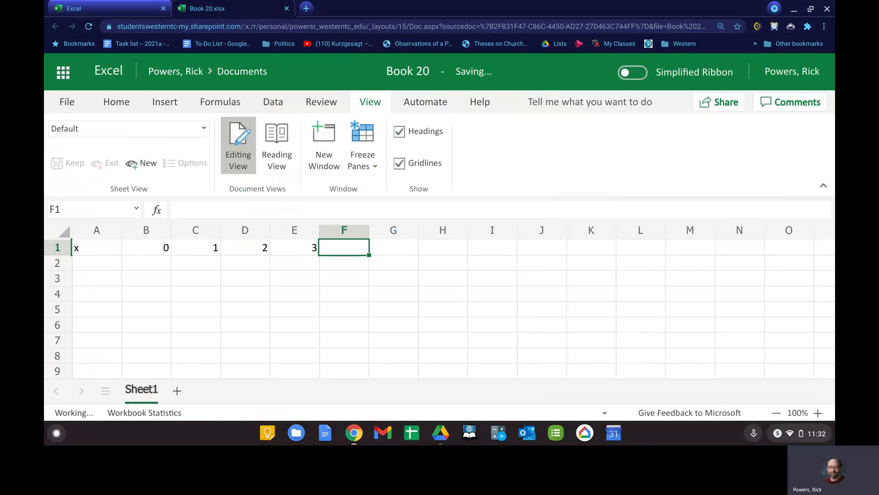
- Label cell A2 as P(x), following the table in question 5
key(Return)
key(Left)
key(Left)
key(Left)
key(Left)
key(Left)
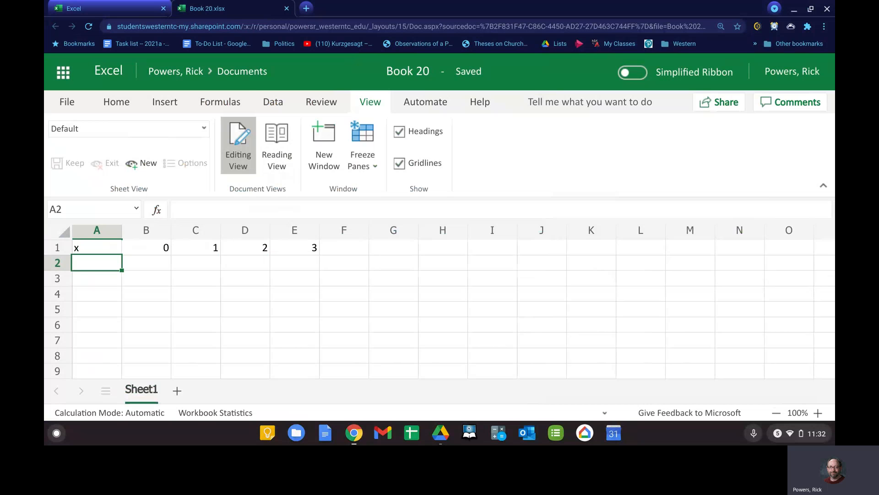
key(alt+Tab)
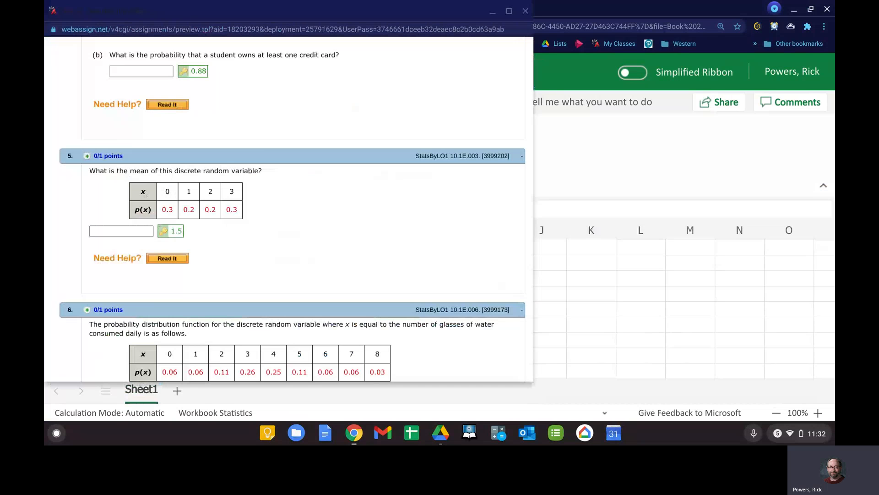
key(alt+Tab)
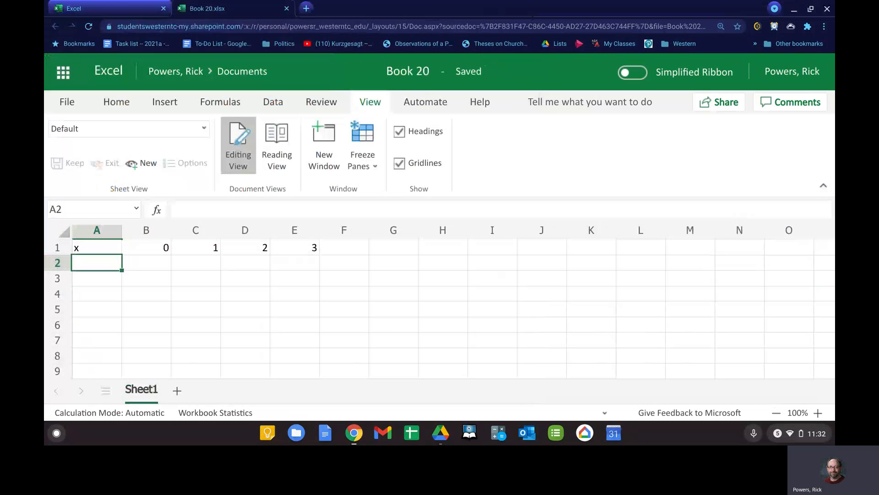
text(P(x))
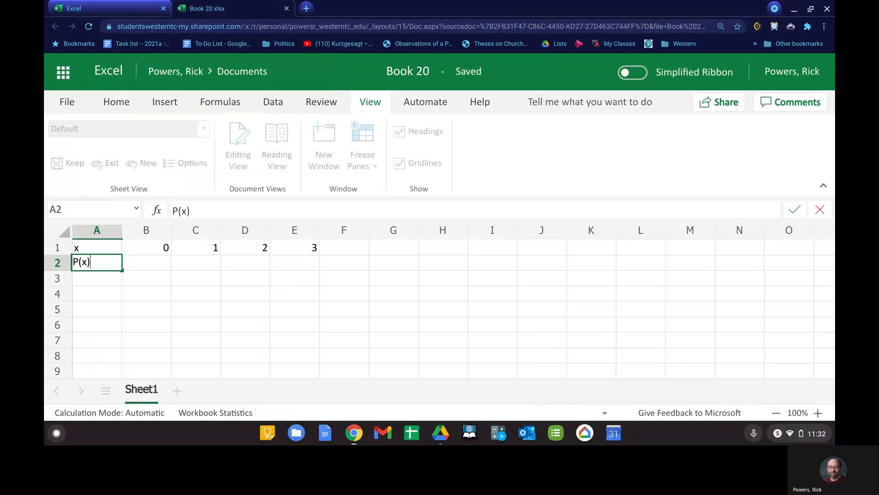
key(Tab)
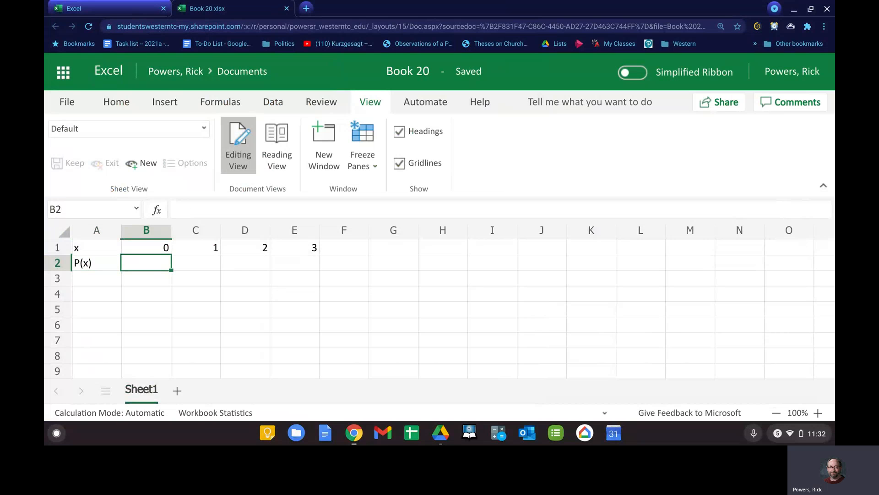
- Enter question 5's probabilities 0.3, 0.2, 0.2 and 0.3 in cells B2 through E2
key(alt+Tab)
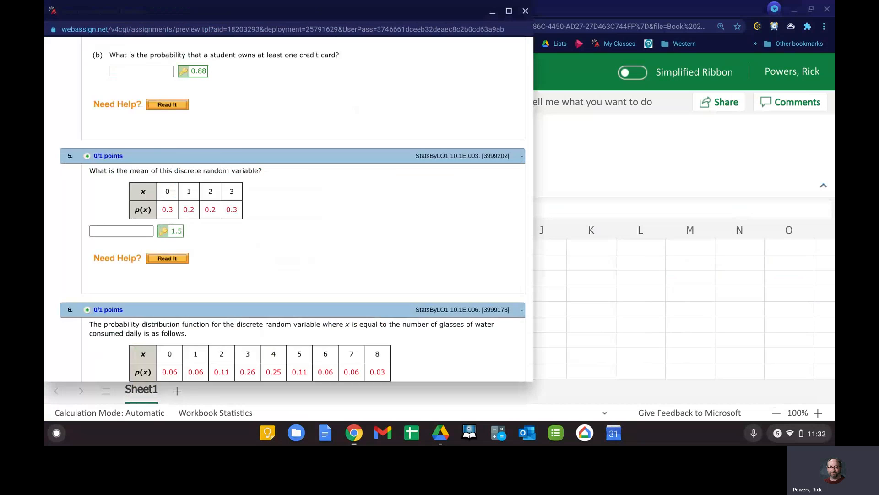
key(alt+Tab)
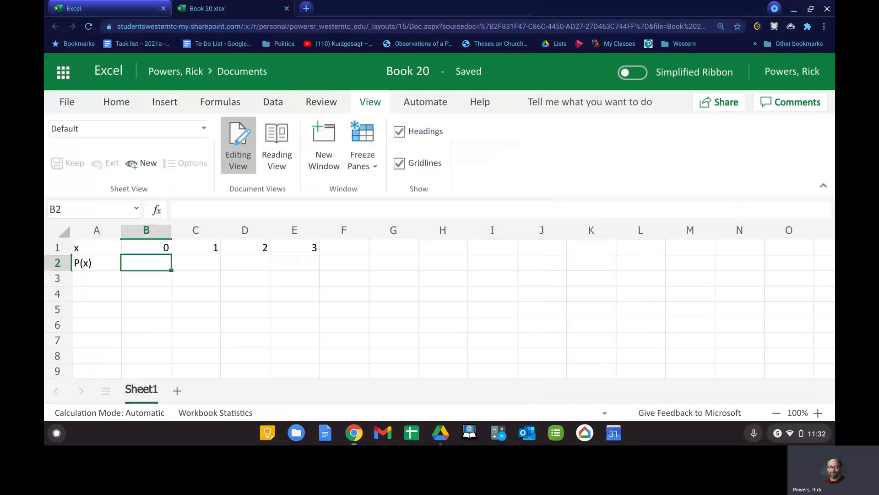
text(0.3)
key(Tab)
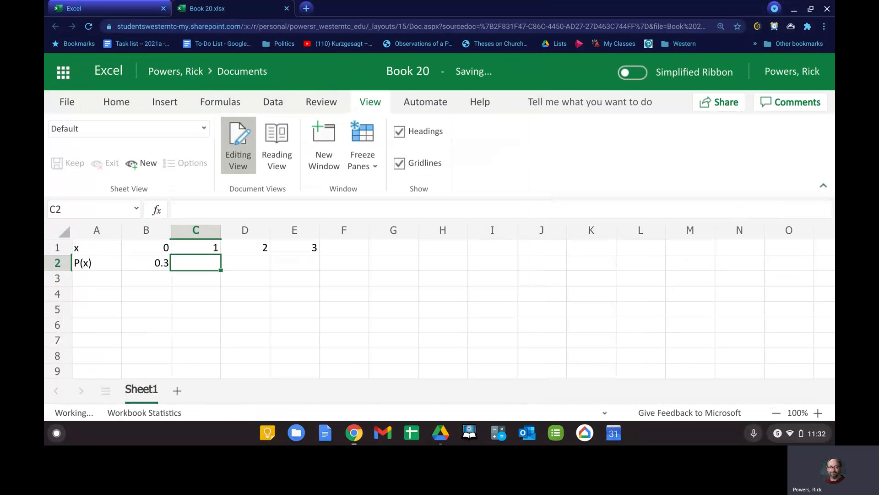
key(alt+Tab)
key(alt+Tab)
text(0)
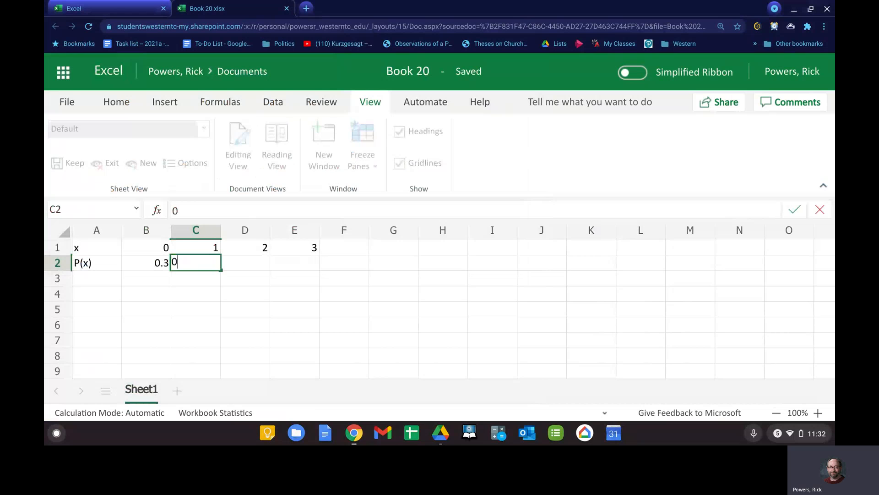
text(.2)
key(Tab)
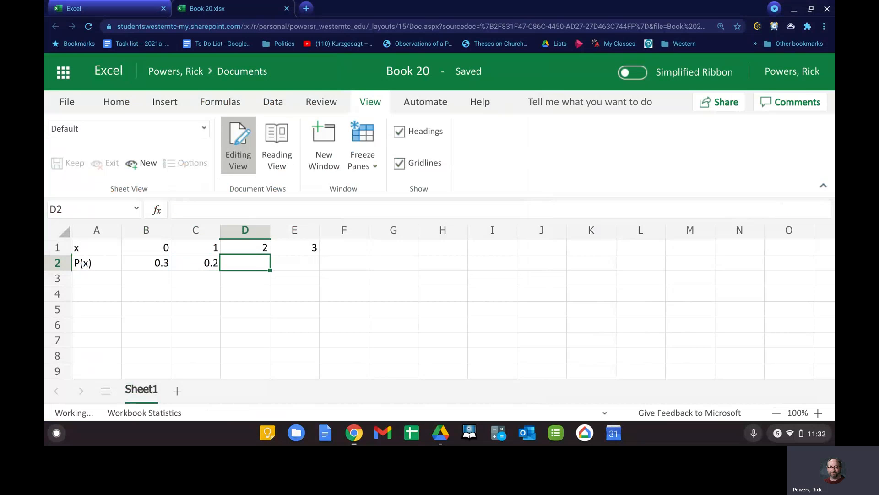
text(0.2)
key(Tab)
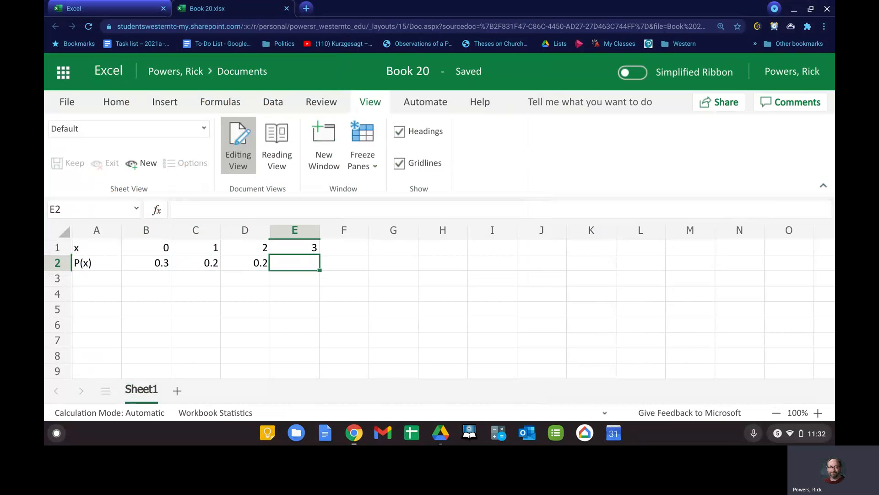
text(0.3)
key(Tab)
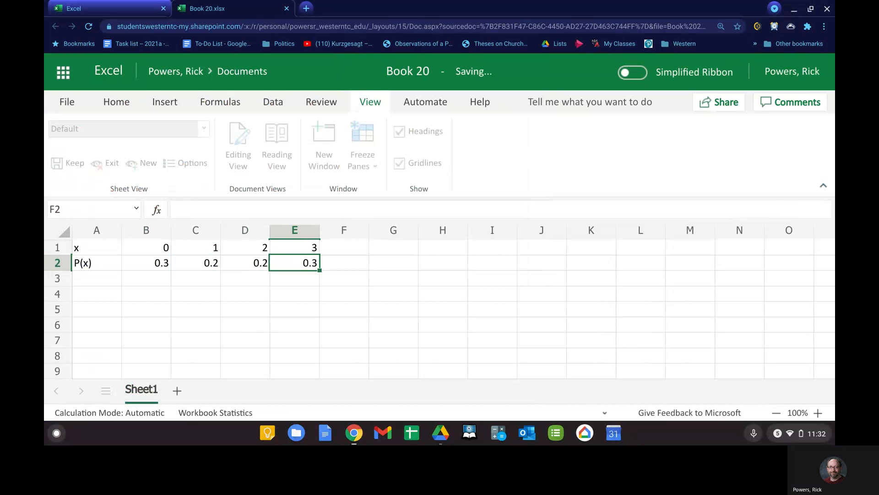
key(Tab)
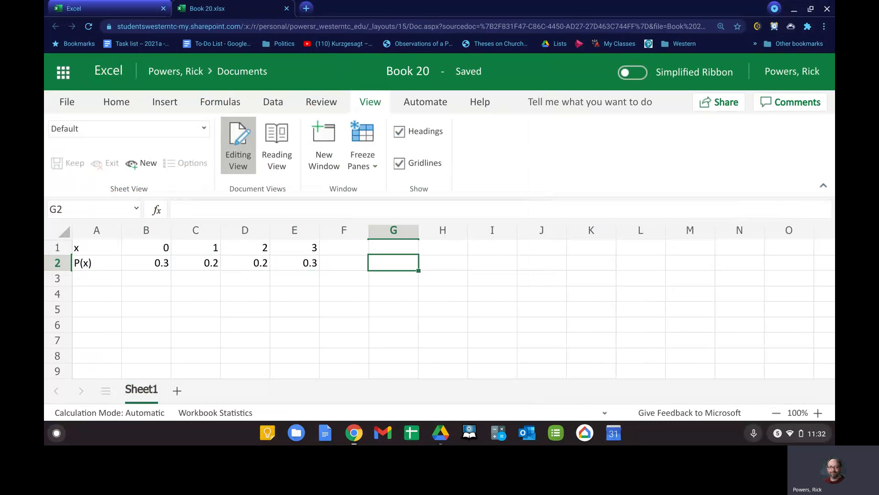
- Switch to the Blackboard course page and open "IStat instructions for Web and Excel, HW 6"
key(alt+Tab)
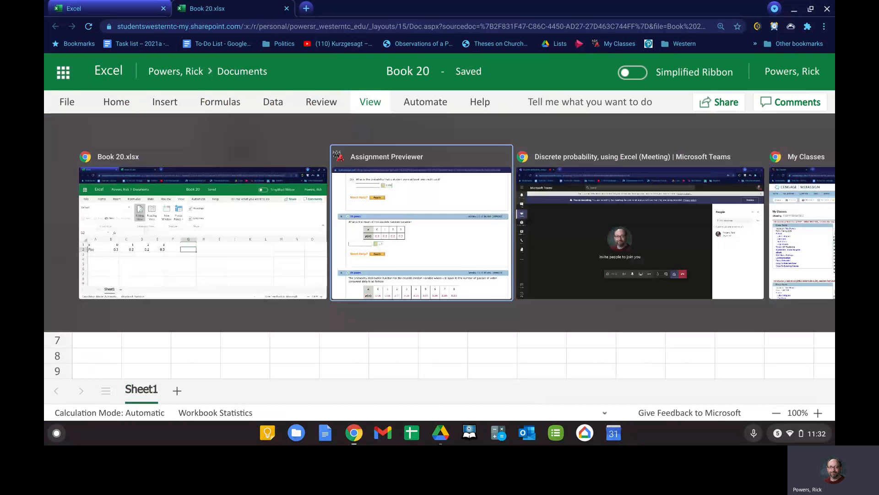
key(alt+Tab)
key(alt+Tab)
key(alt+Tab)
key(alt+Tab)
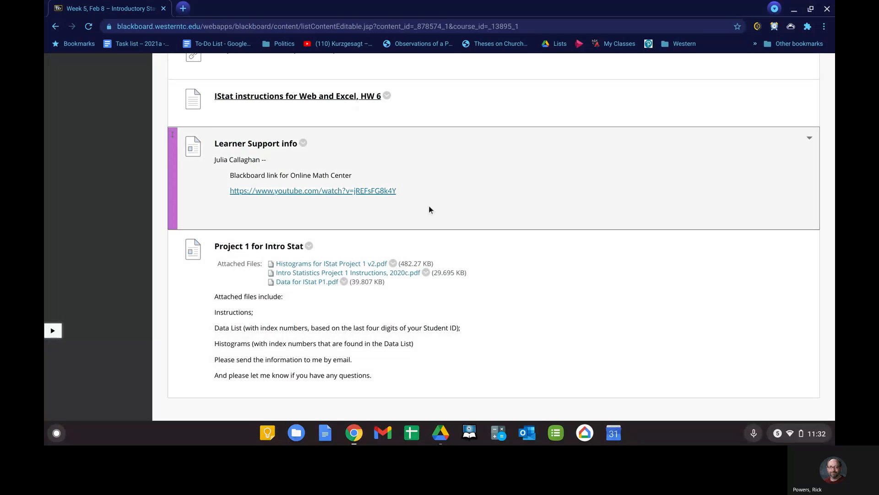
scroll(431, 206, up, 2)
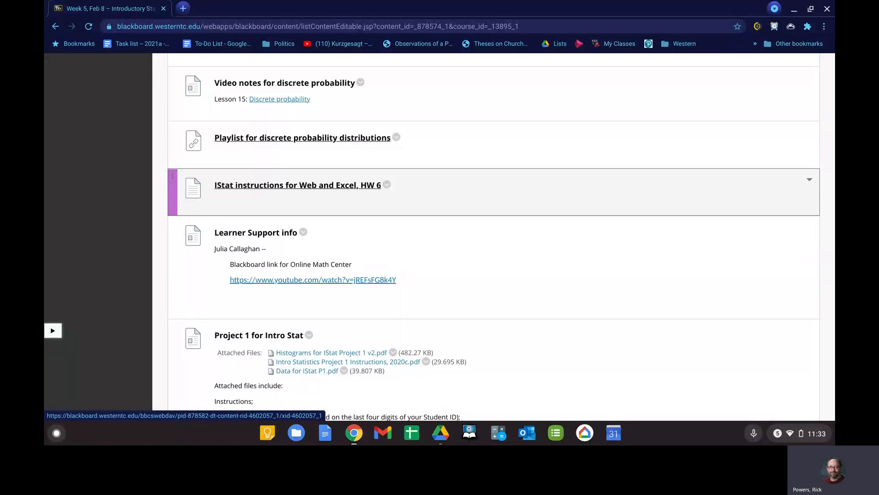
click(340, 186)
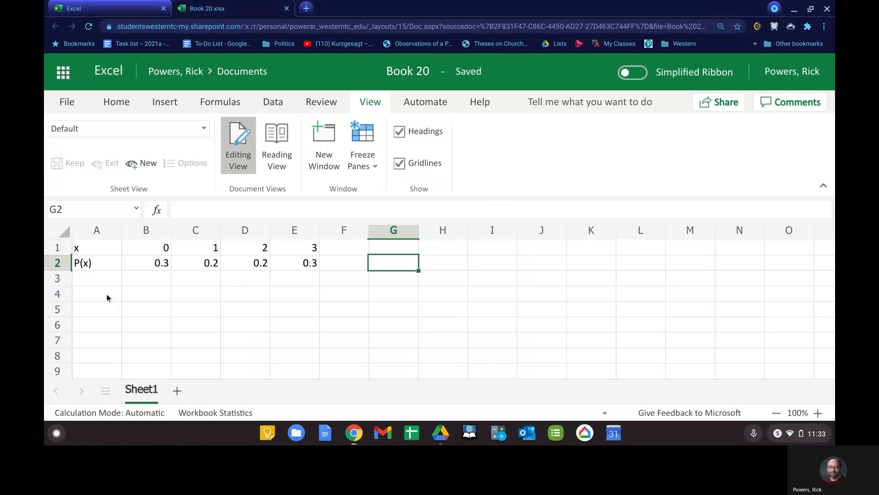
- Back in the Excel workbook, label cell A4 as mean
click(107, 298)
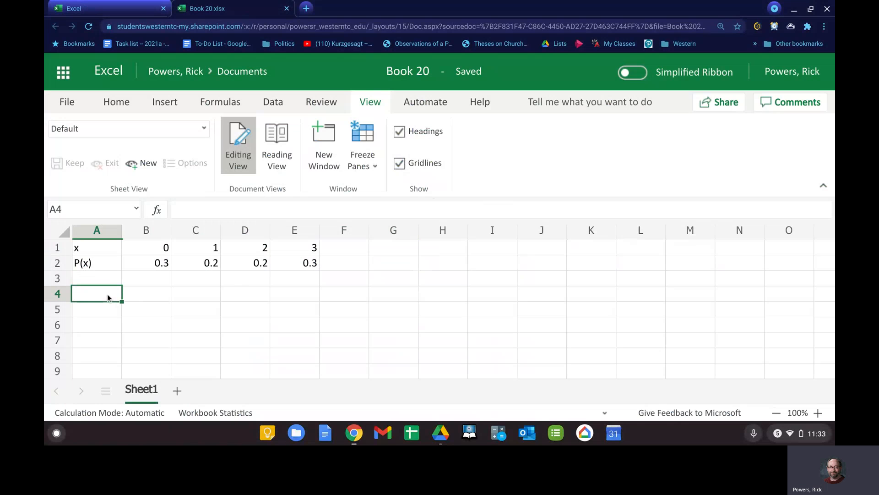
text(mean)
key(Tab)
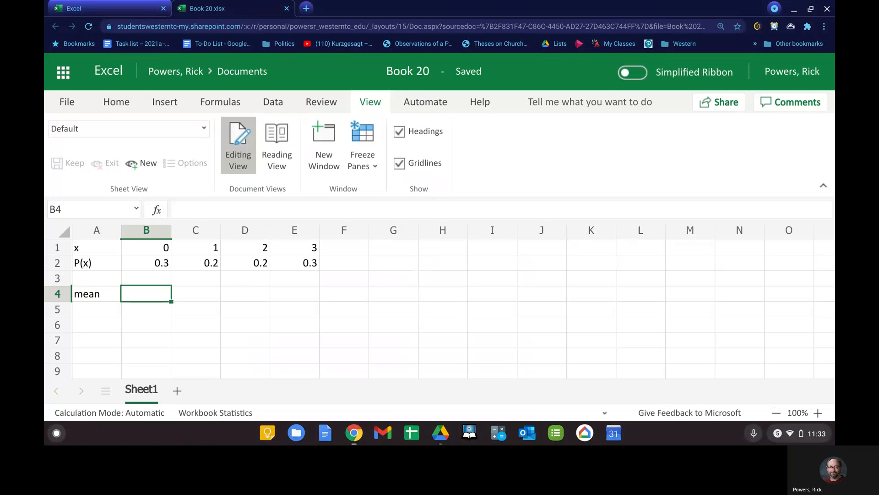
- Calculate the mean in cell B4 with =SUMPRODUCT(B1:E1,B2:E2)
text(=sump)
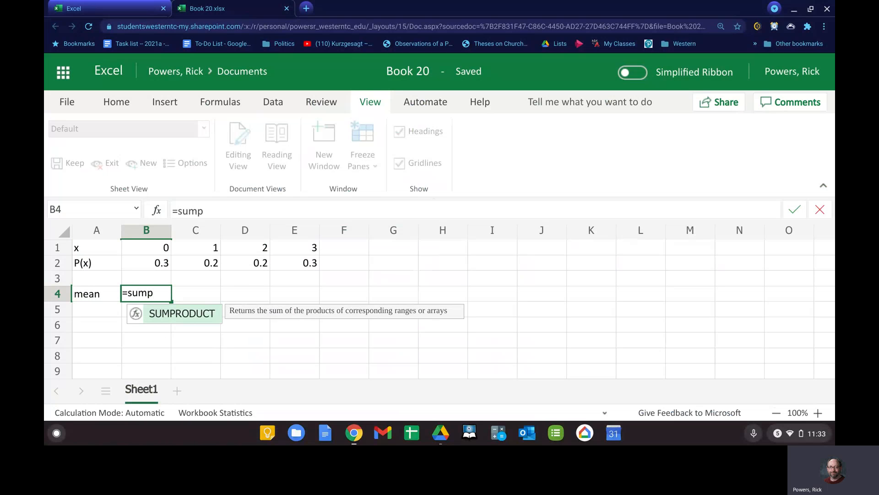
key(Tab)
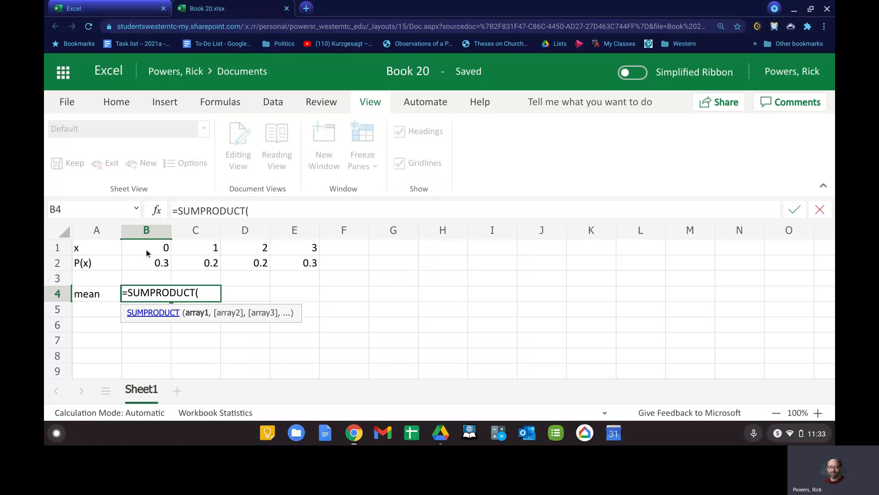
drag(147, 249, 294, 255)
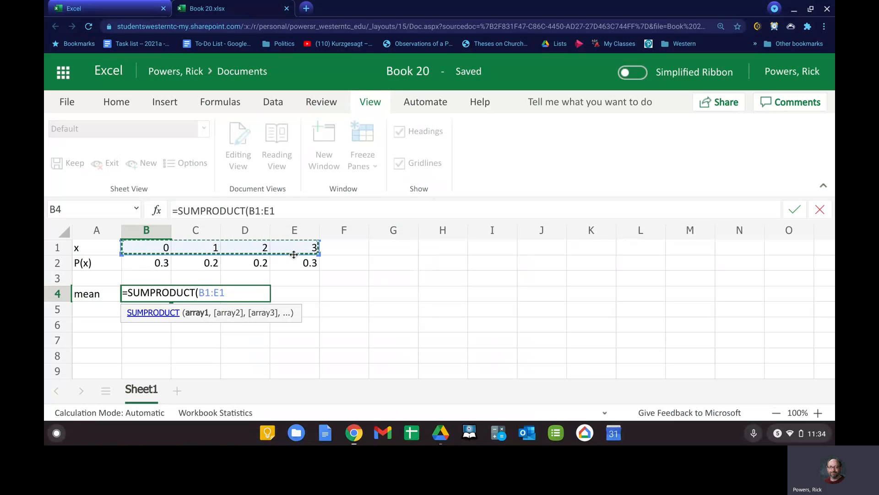
text(,)
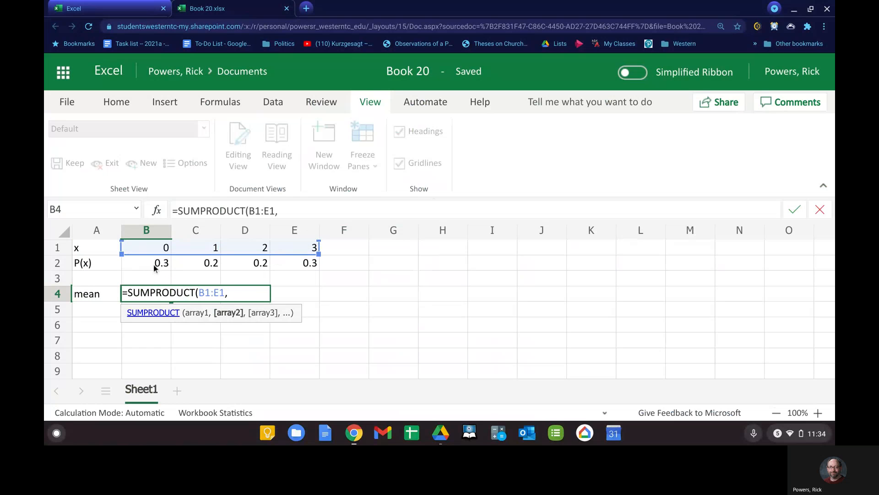
drag(157, 267, 293, 268)
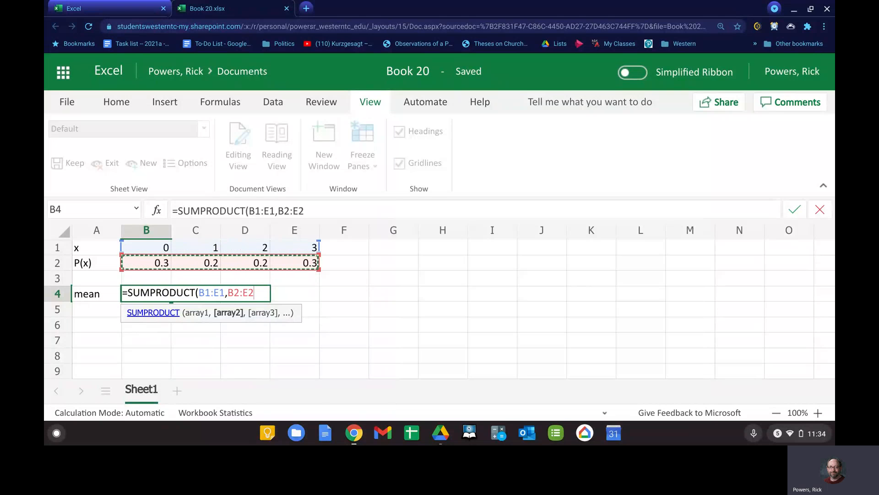
text())
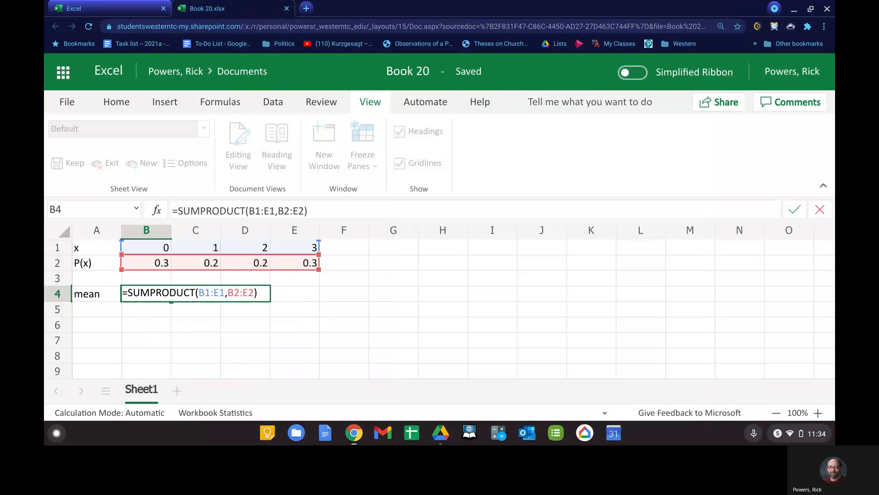
key(Return)
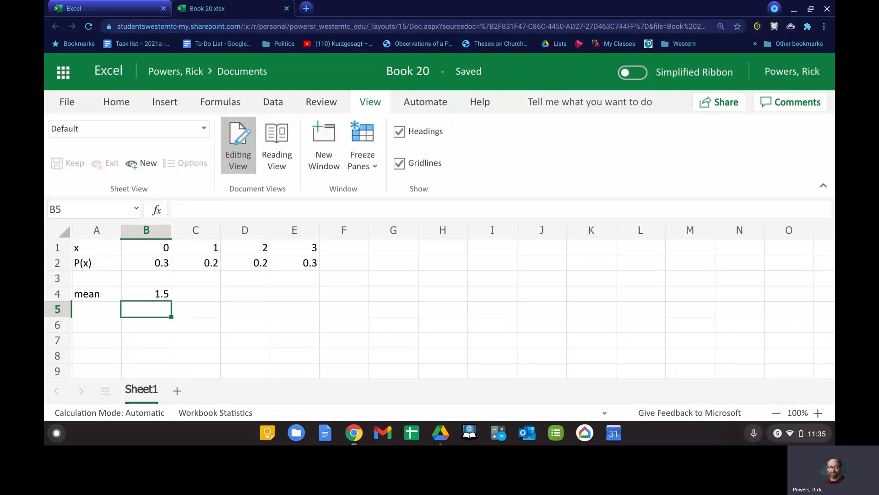
- Label cell A6 as stdev
key(Down)
key(Left)
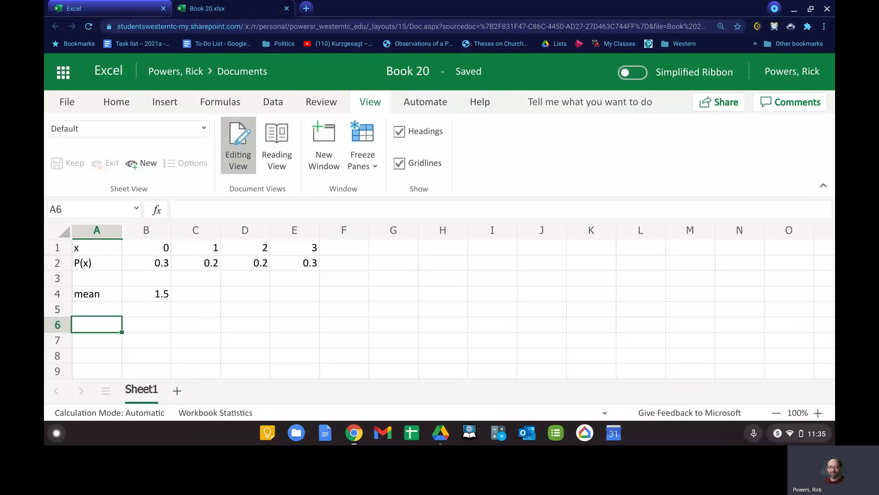
text(stdev)
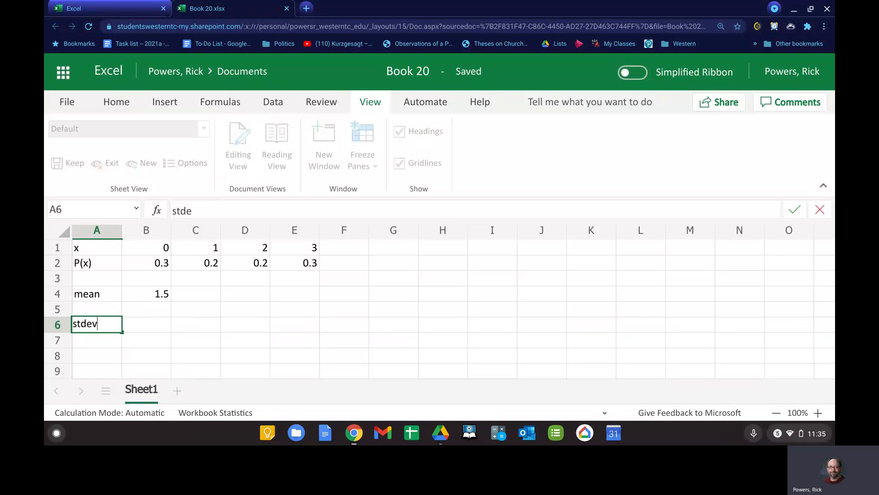
key(Tab)
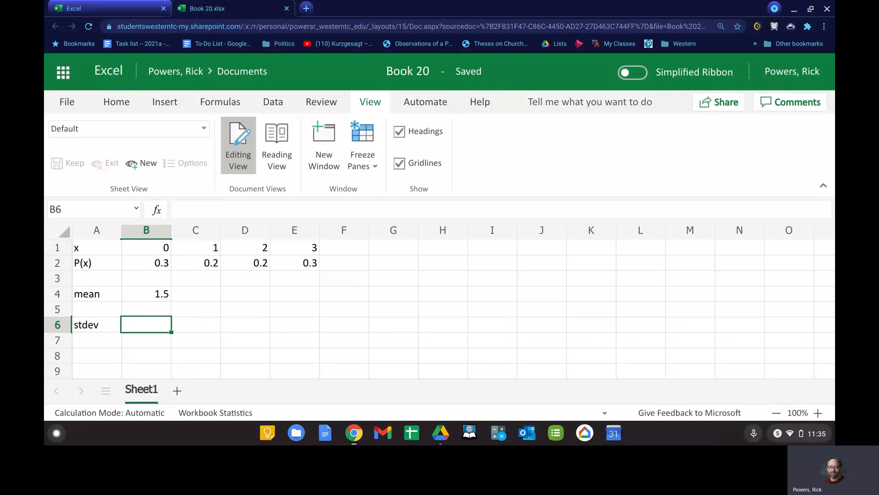
- Copy the weighted stdev formula =SQRT(SUMPRODUCT((x-M)^2,p)) from the IStat instructions PDF into cell B6 of the Excel workbook
key(alt+Tab)
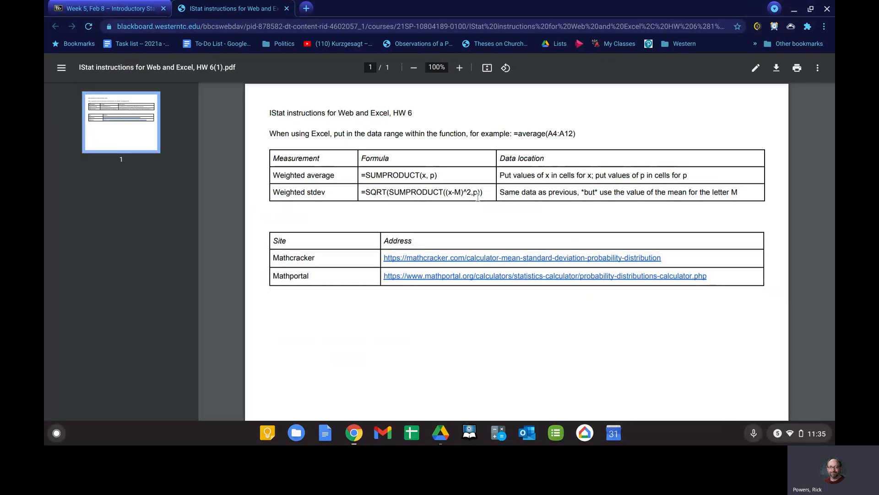
drag(482, 193, 360, 194)
key(ctrl+c)
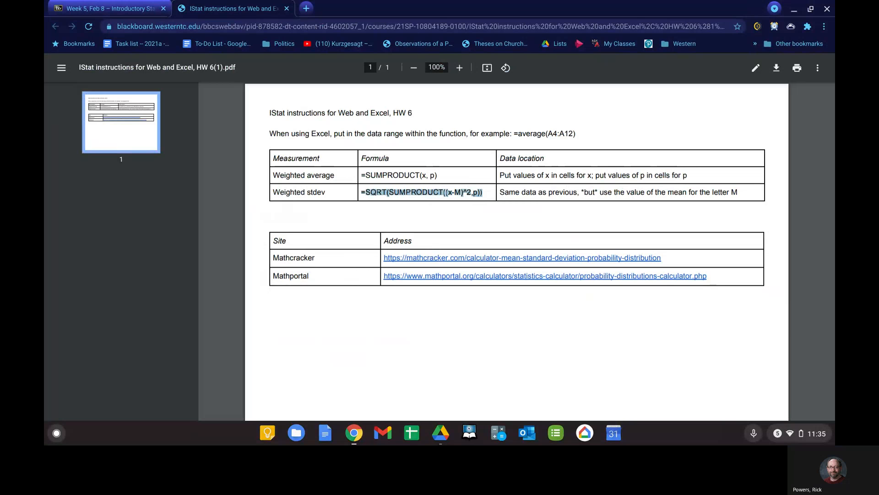
key(alt+Tab)
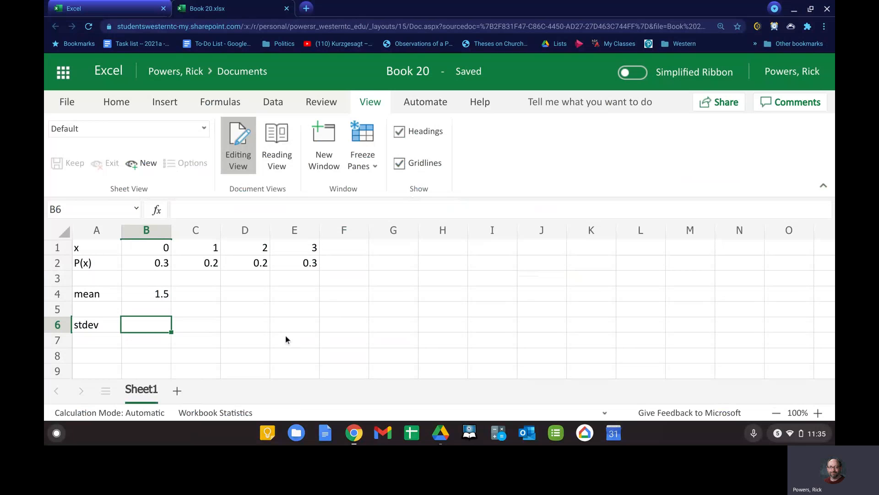
key(ctrl+v)
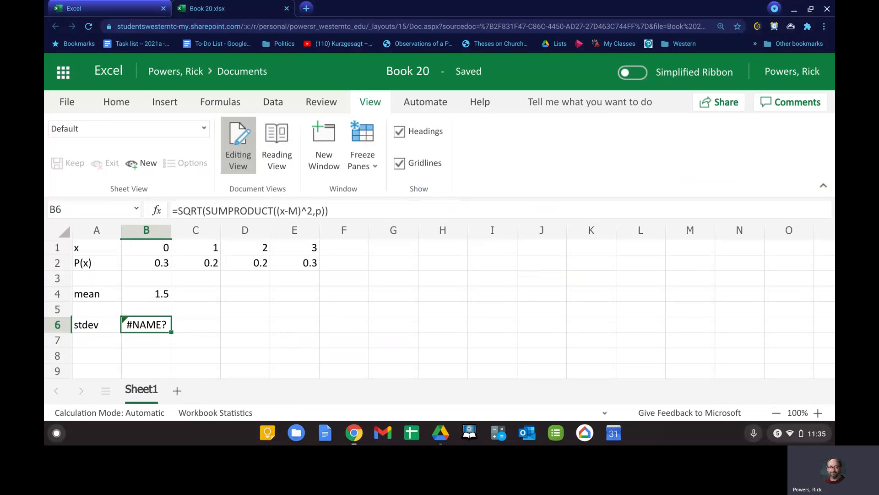
- In the B6 formula, replace x with the range B1:E1 and M with the mean value 1.5
click(283, 212)
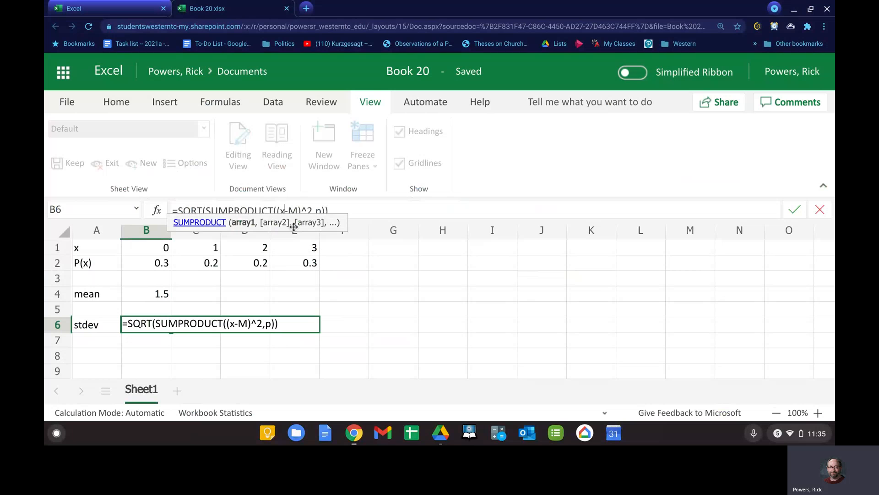
key(BackSpace)
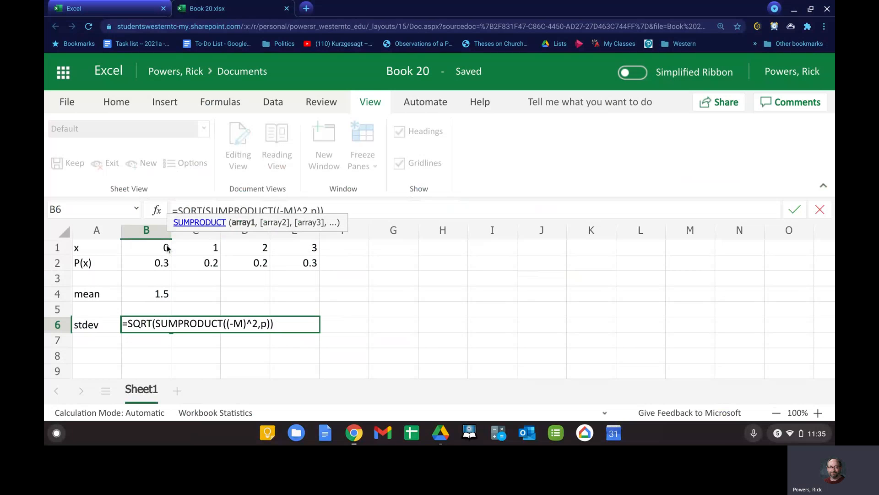
drag(165, 248, 285, 251)
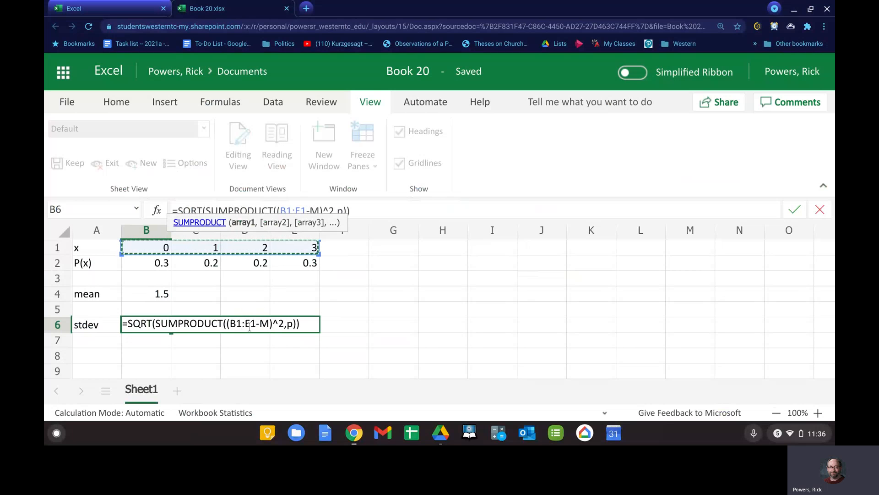
click(270, 324)
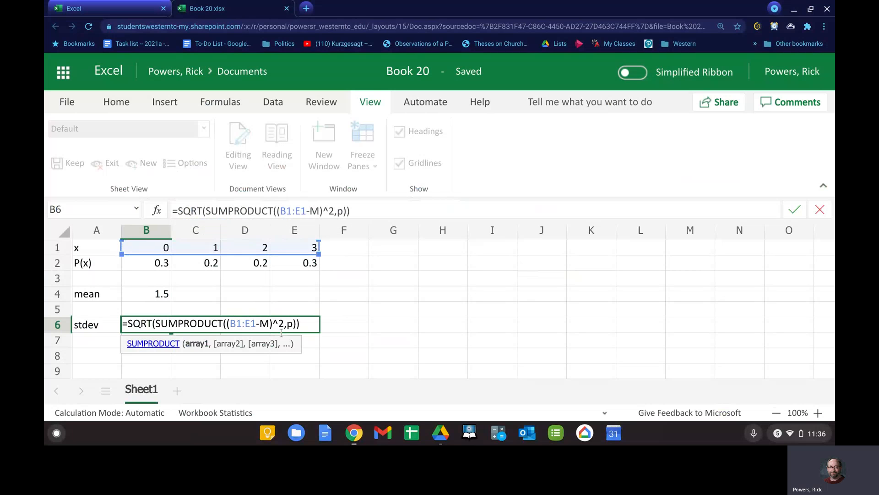
key(BackSpace)
text(.5)
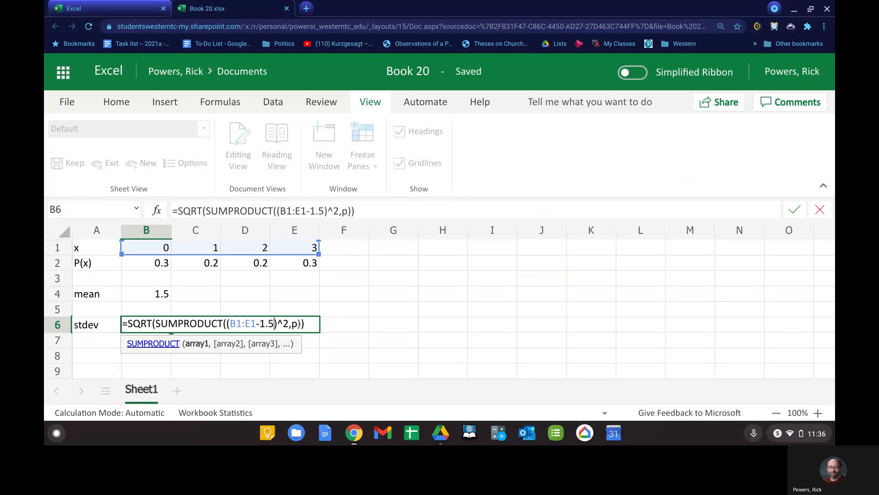
- Replace p in the B6 formula with the probability range B2:E2 and enter the completed formula
click(299, 325)
key(BackSpace)
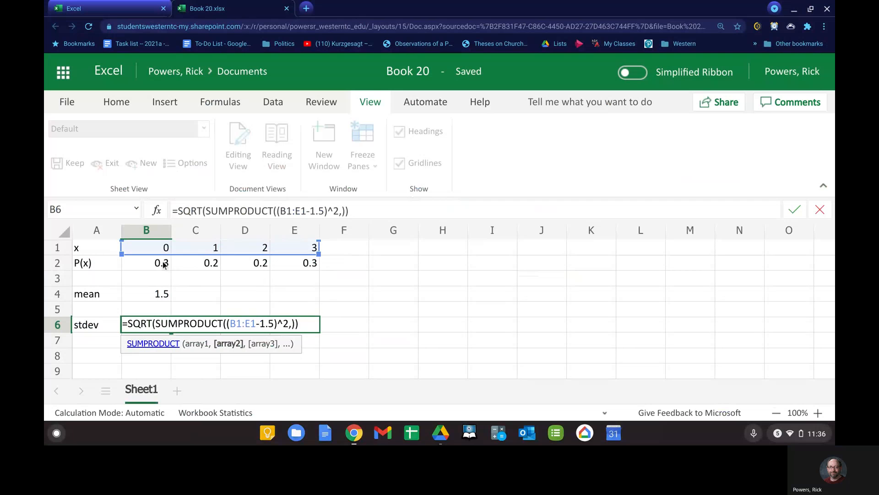
drag(169, 265, 282, 268)
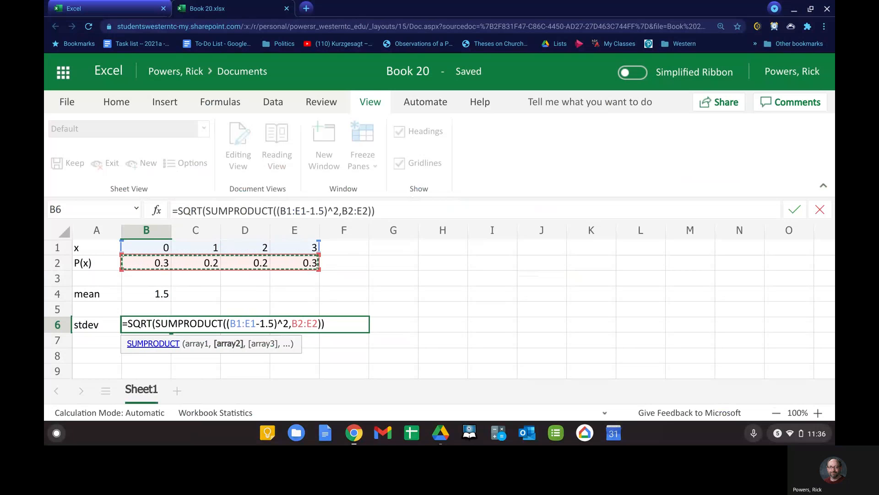
key(Return)
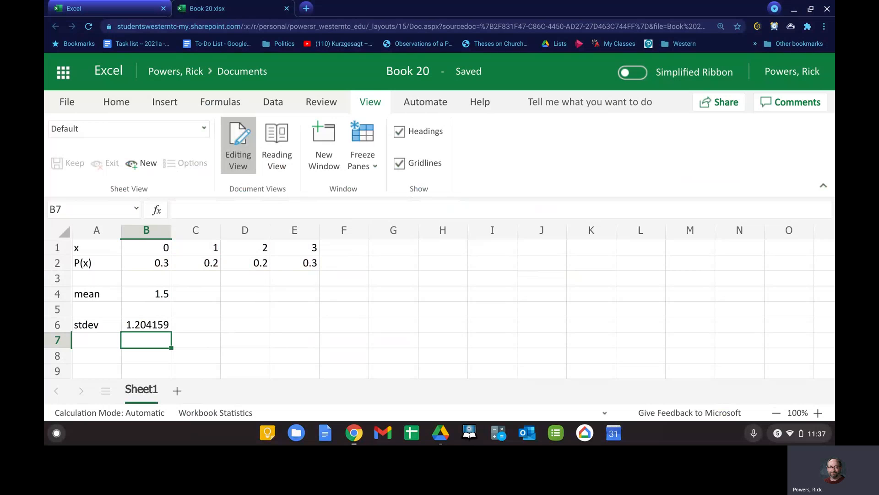
- Label cell A8 as variance
key(Down)
key(Left)
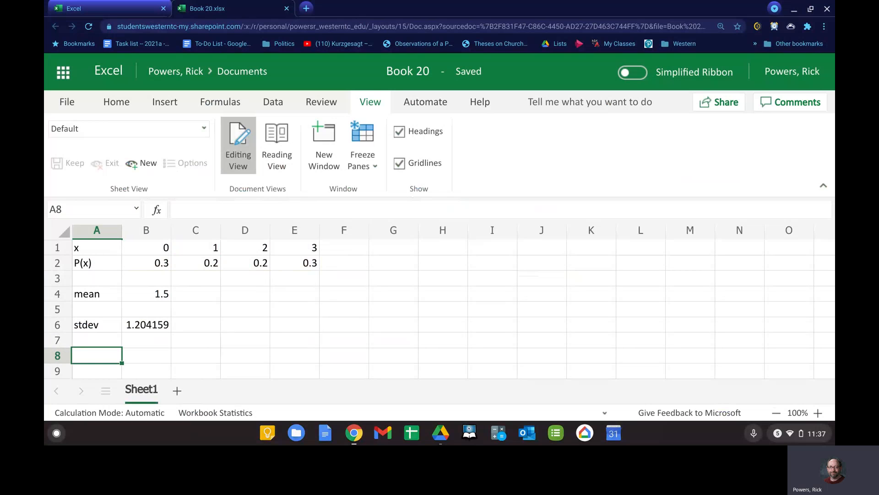
text(variance)
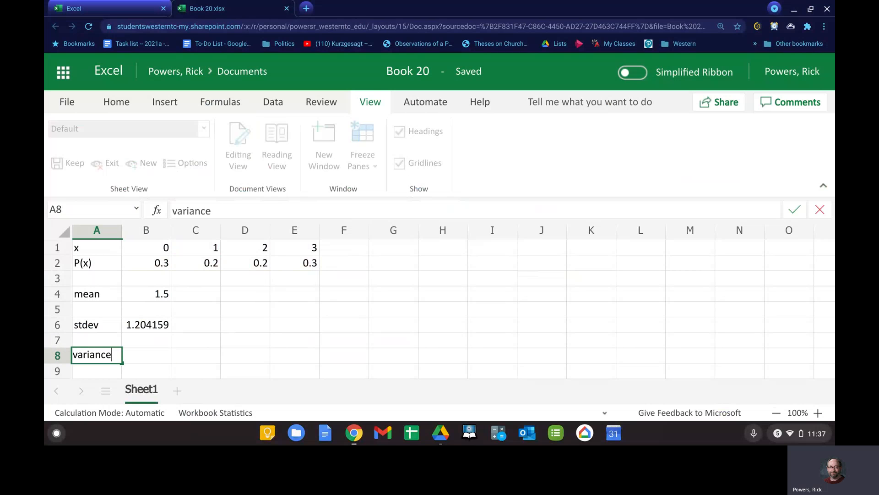
key(Tab)
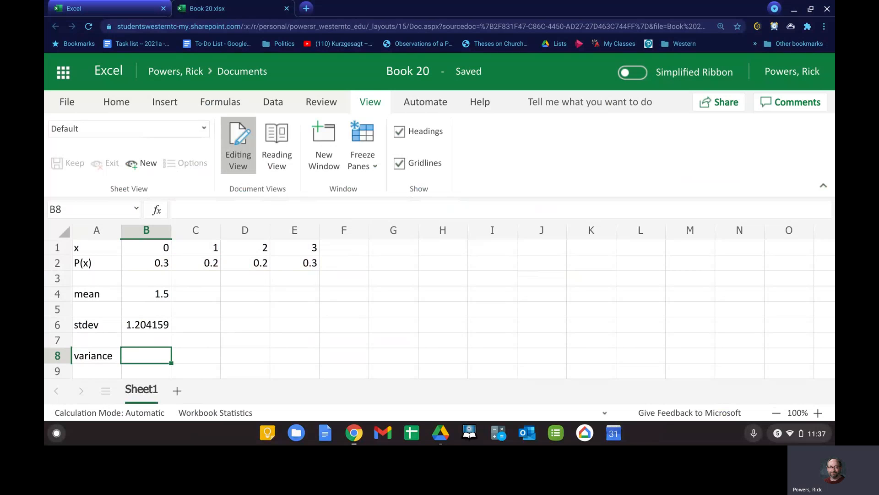
- Calculate the variance in cell B8 by squaring the standard deviation with =B6^2
text(=)
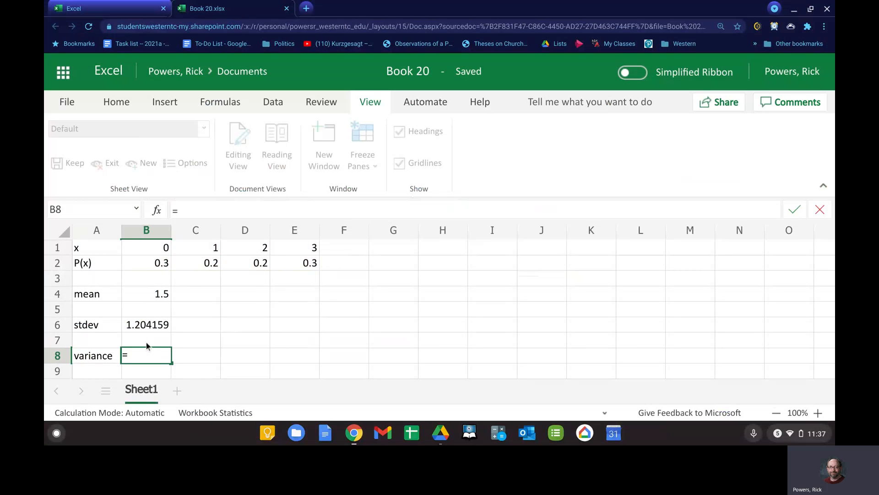
click(145, 328)
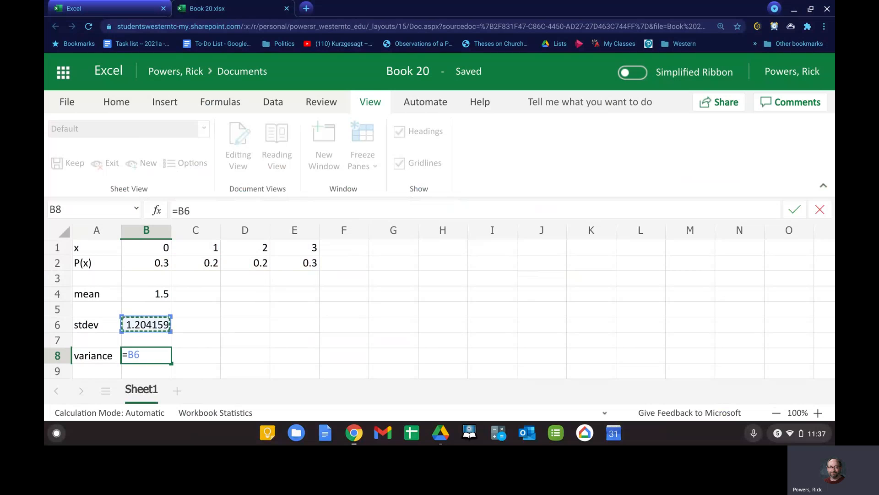
text(^)
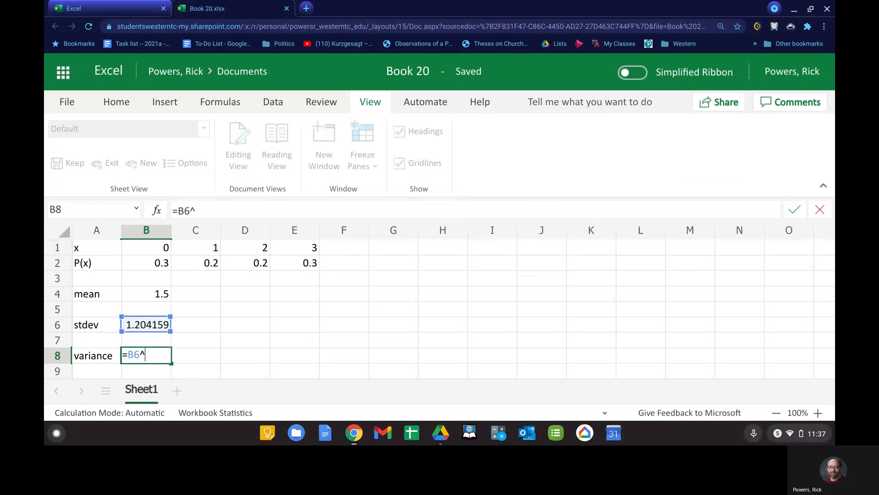
text(2)
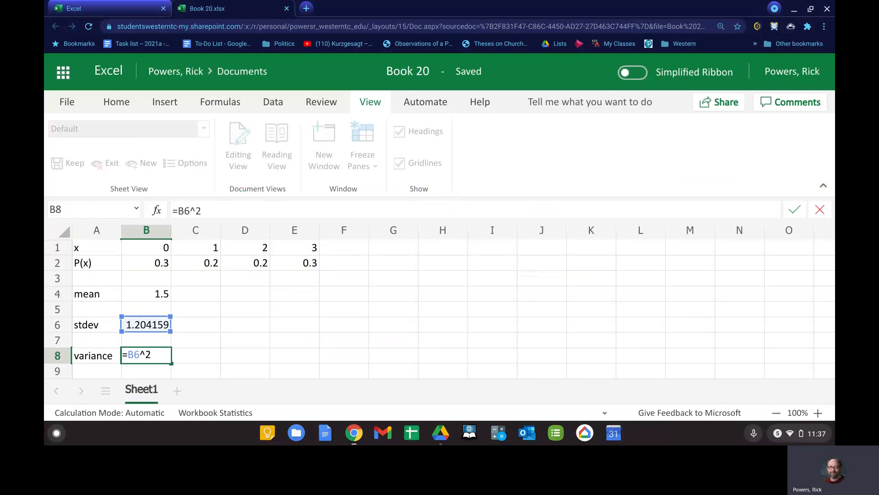
key(Return)
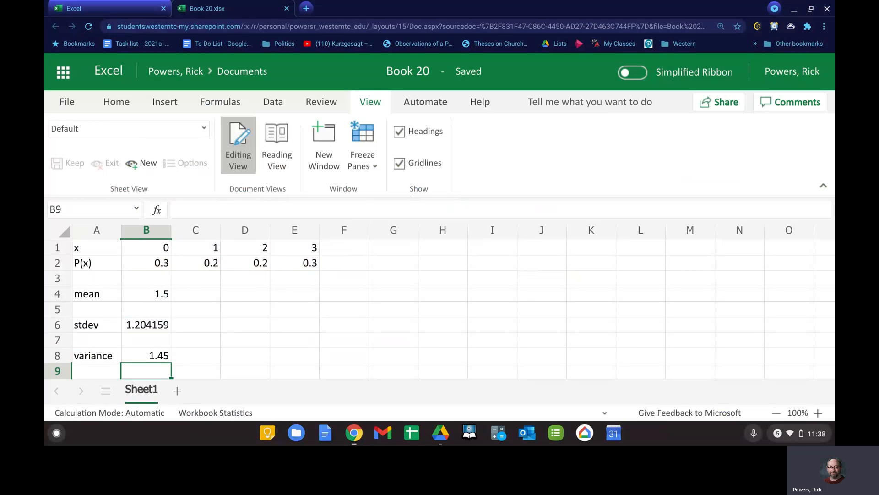
- Switch to the Microsoft Teams meeting window "Discrete probability, using Excel"
key(alt+Tab)
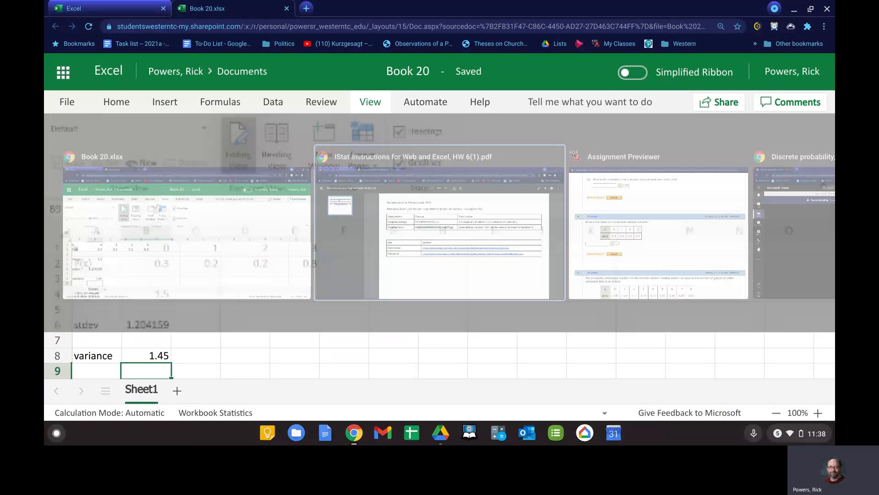
key(alt+Tab)
key(alt+Tab)
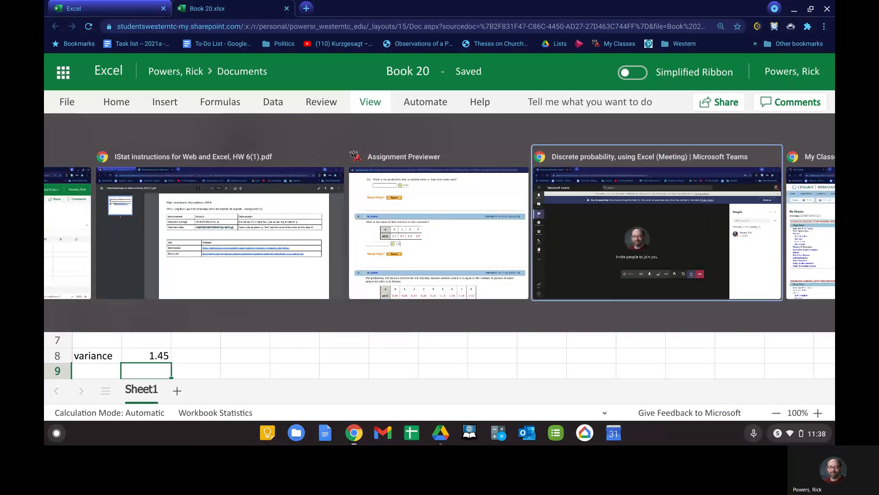